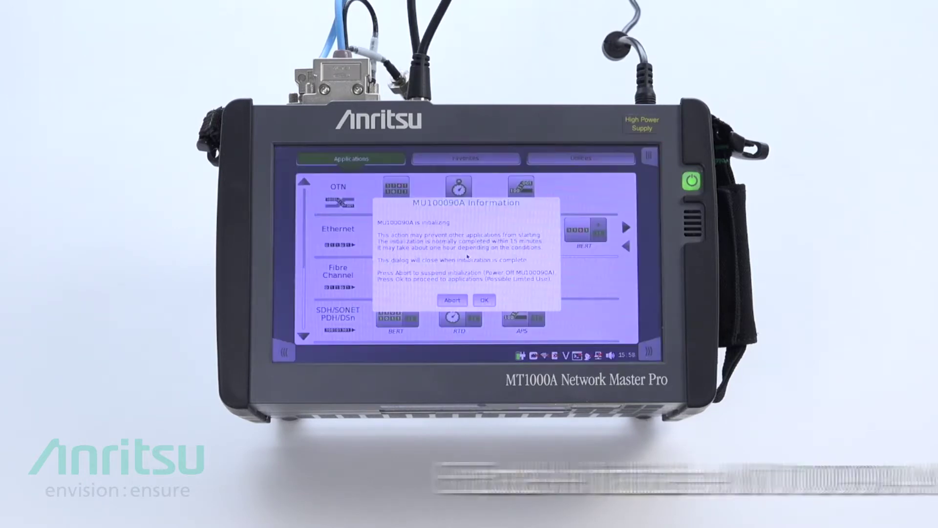
- Dismiss the MU100090A information notice and view the module's power, antenna and GPS status
click(489, 303)
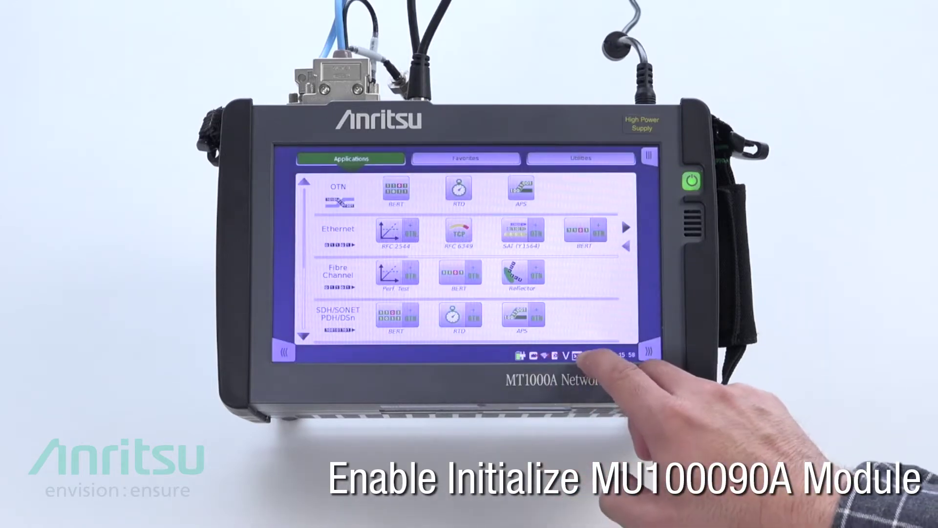
click(577, 355)
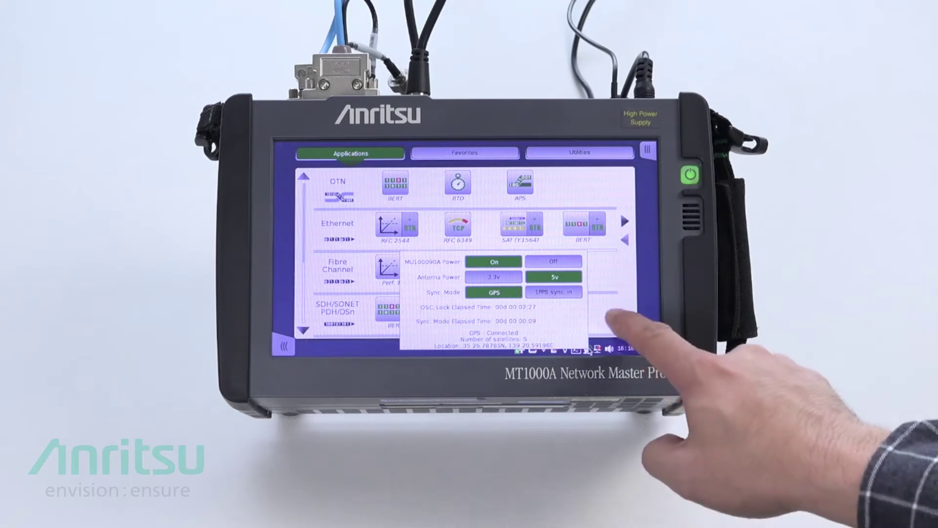
- Close the module status popup and start the GPS utility from Utilities
click(621, 315)
click(580, 153)
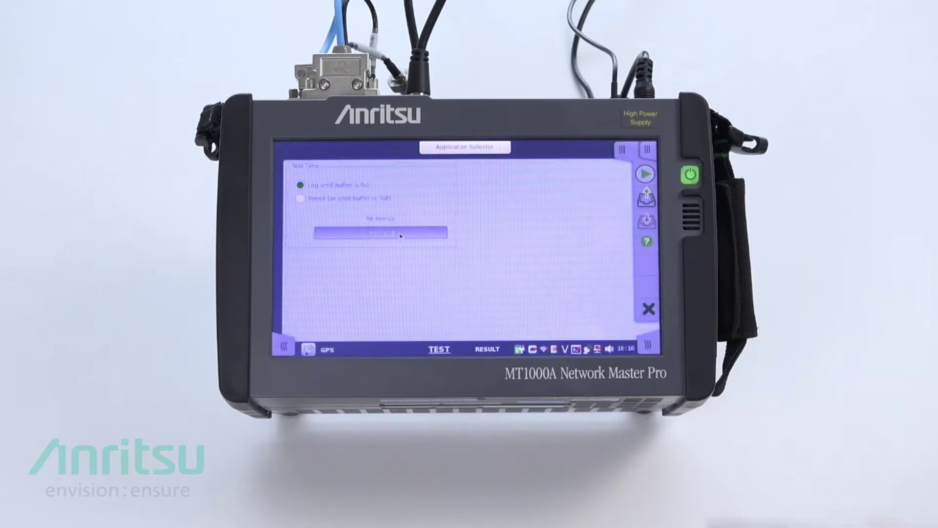
click(646, 174)
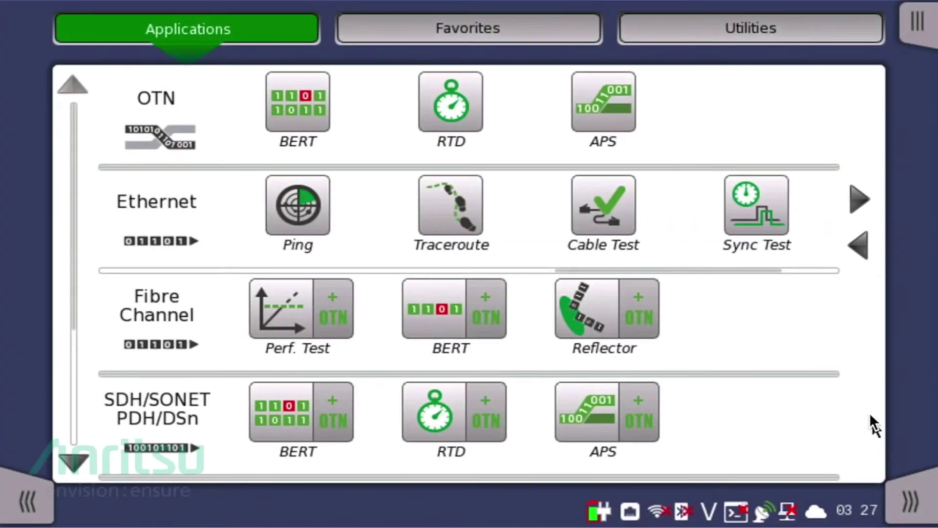
- Import PTP-TE-SyncTest v1.6.obcfg into the Scenario Manager as the PTP-TE SyncTest scenario
click(759, 33)
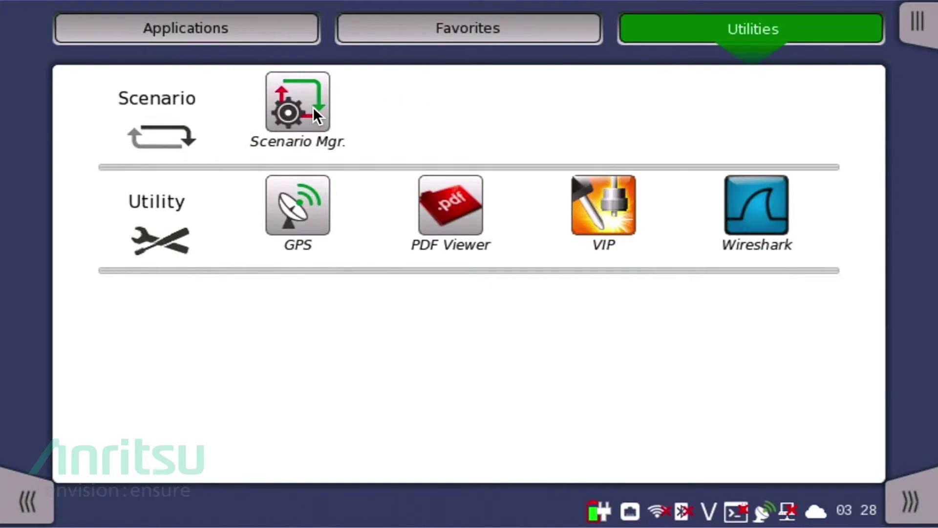
click(313, 108)
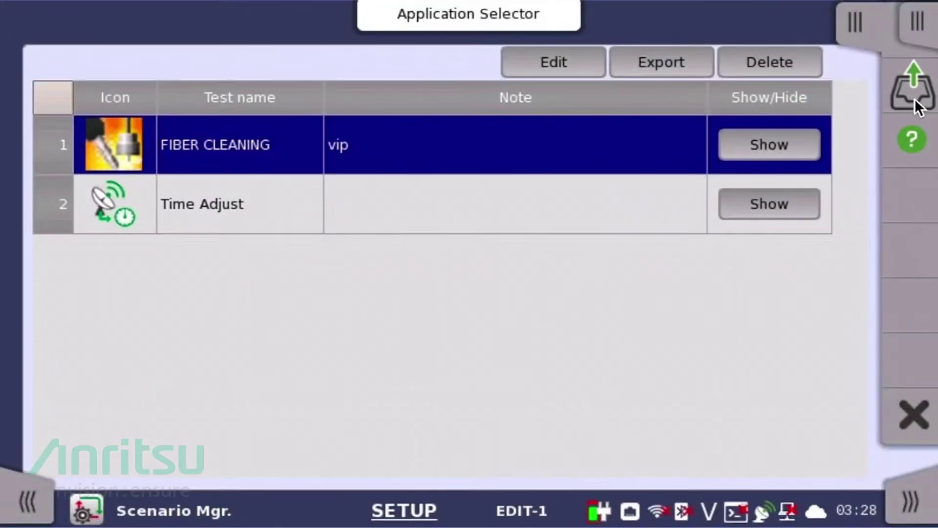
click(914, 97)
drag(519, 146, 608, 159)
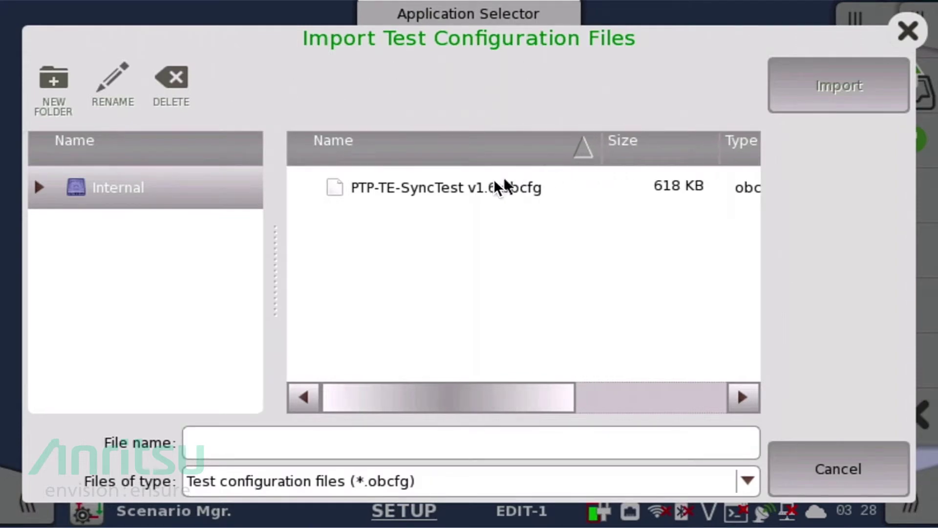
click(467, 187)
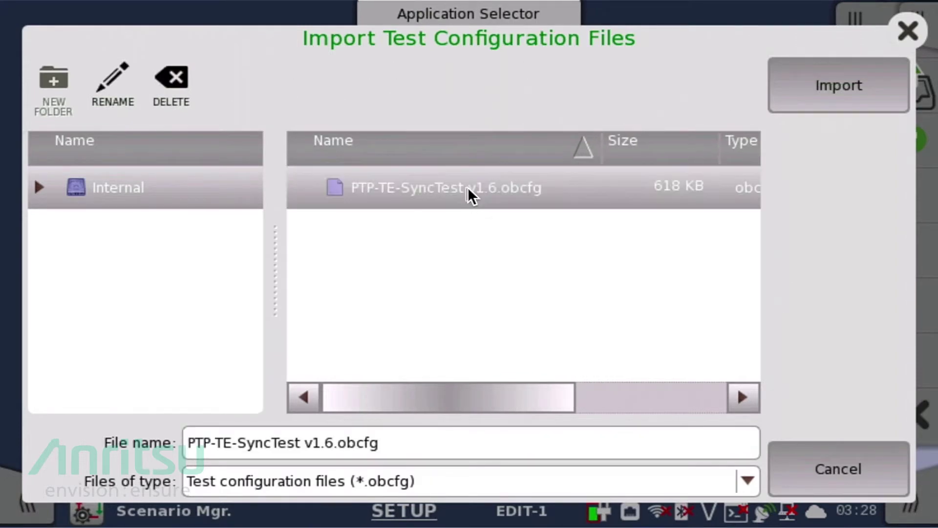
click(813, 91)
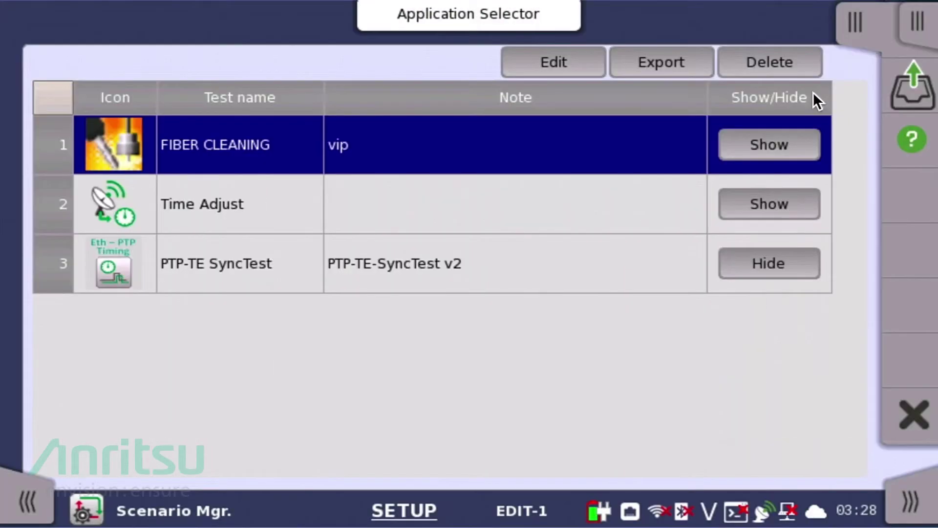
- Edit PTP-TE SyncTest to use ports 2-PORT1 and 2-PORT2 with Meter as the cable length unit
click(283, 280)
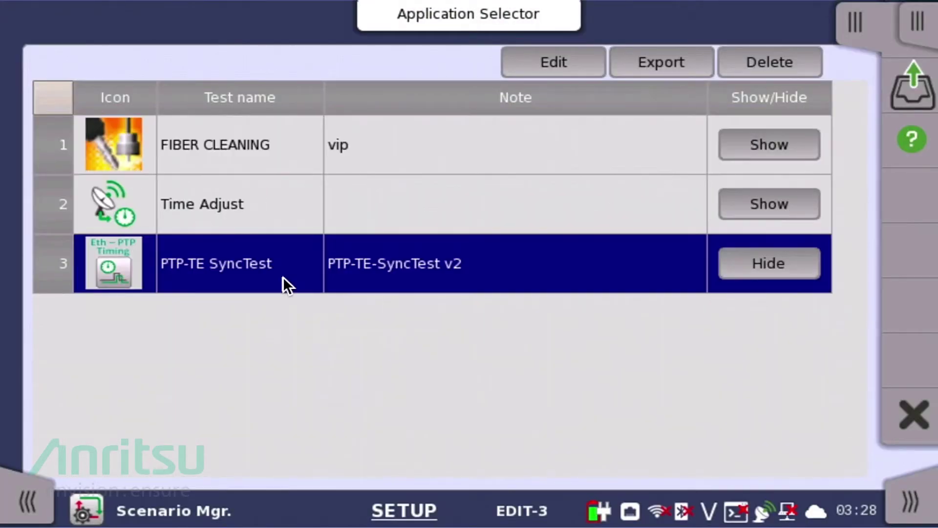
click(531, 68)
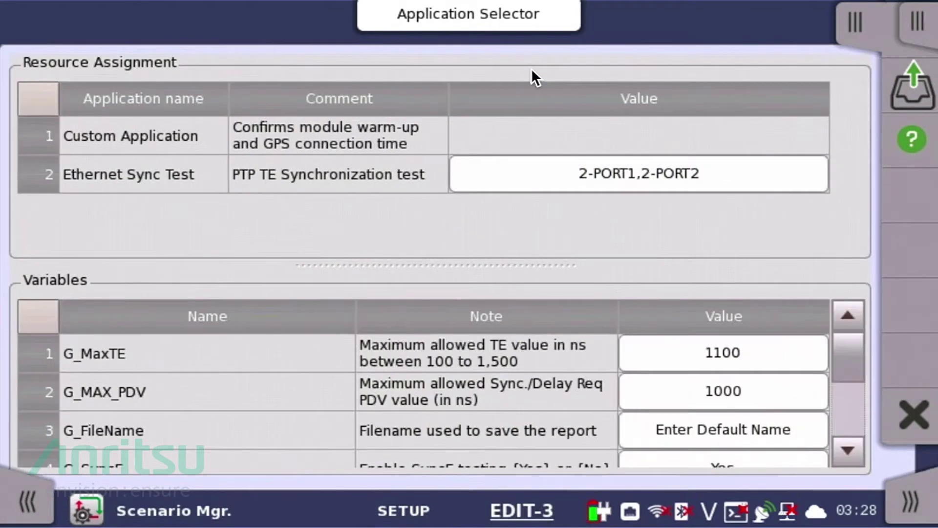
click(716, 188)
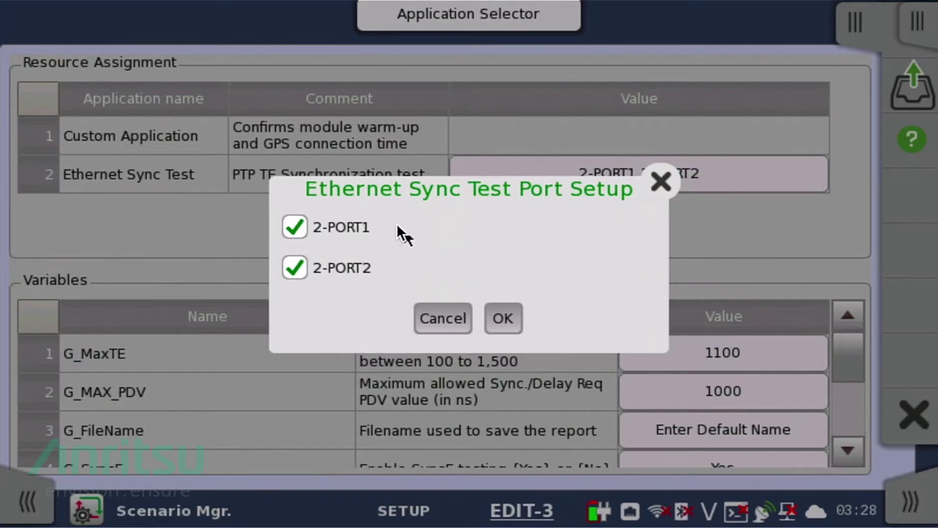
click(506, 319)
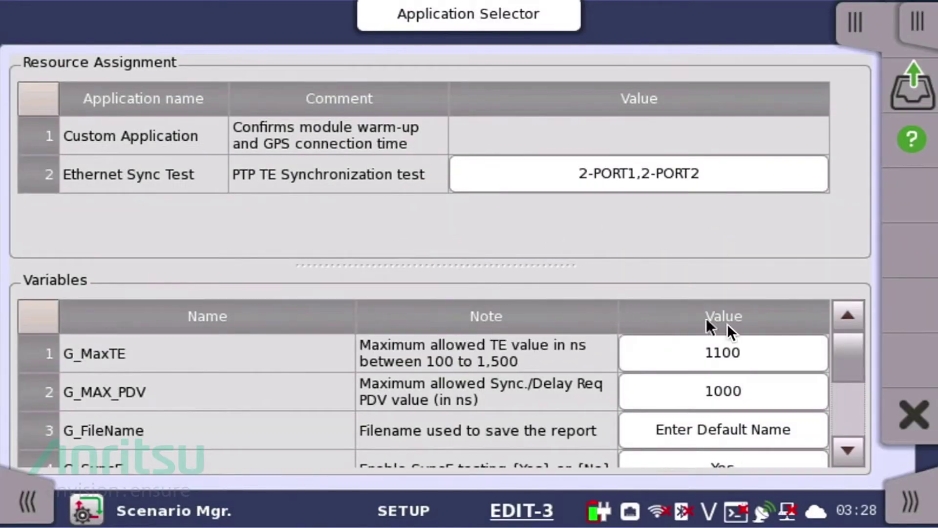
drag(843, 356, 842, 406)
click(816, 408)
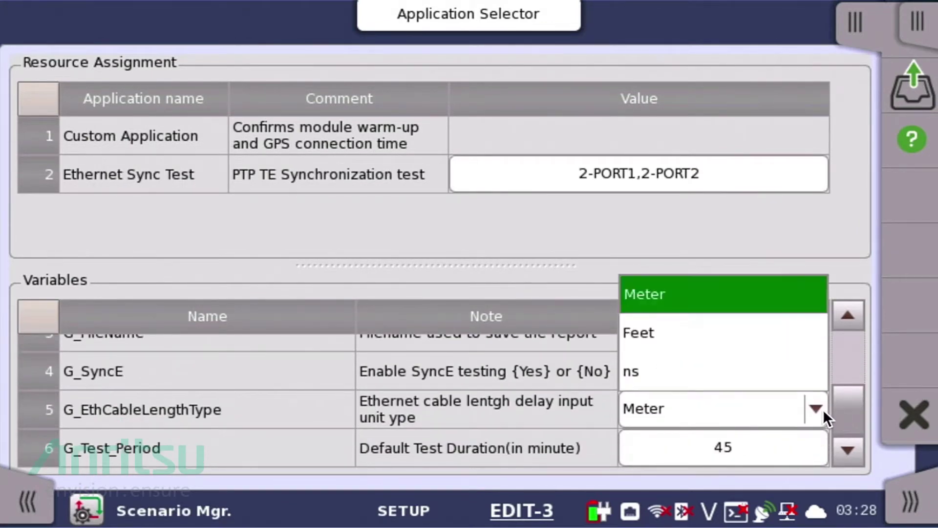
click(823, 410)
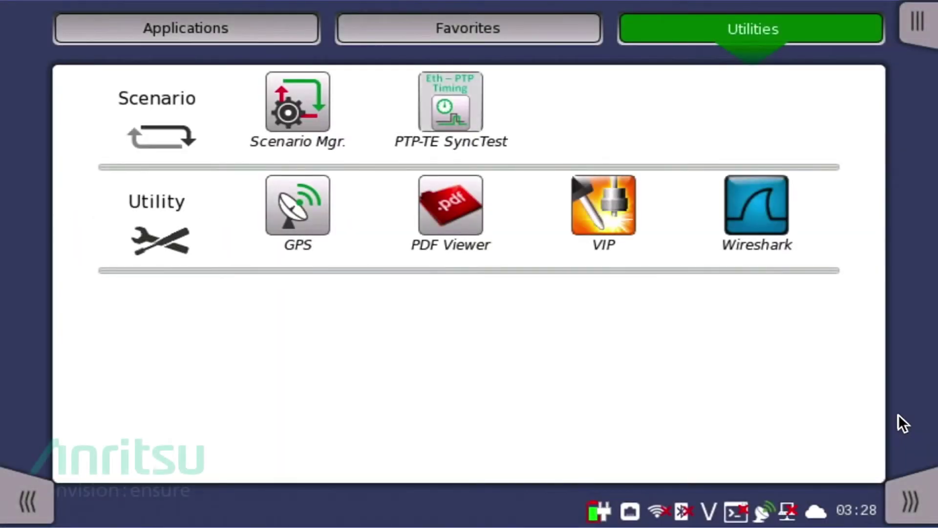
- Launch the PTP-TE SyncTest scenario, enlarge its event log, and start the tests
click(462, 116)
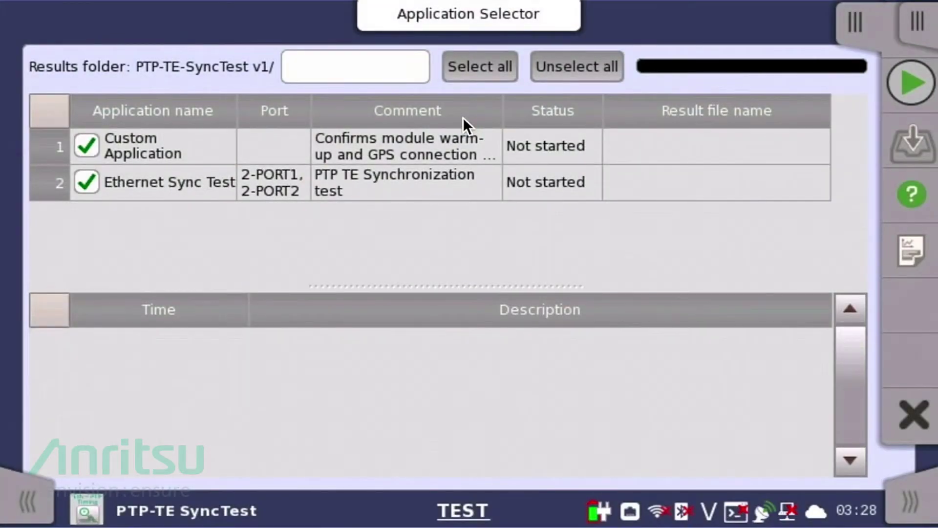
drag(526, 286, 528, 209)
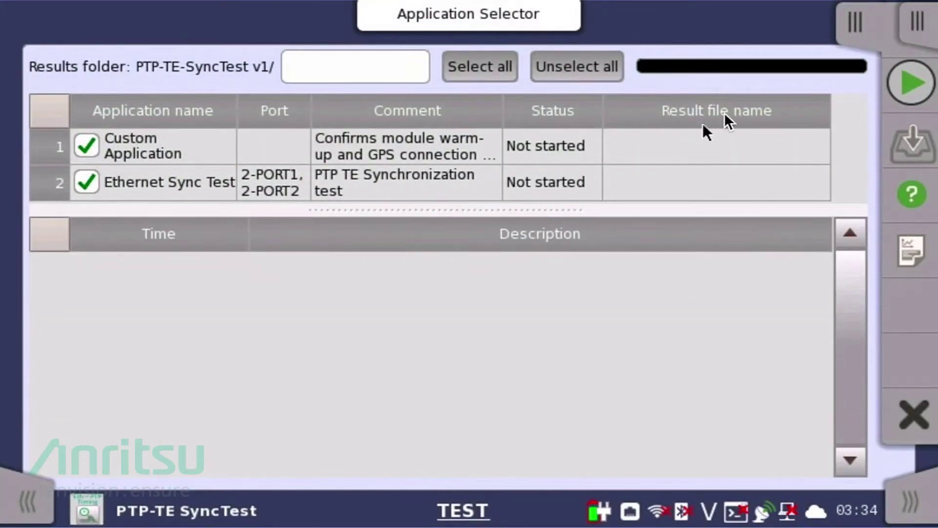
click(925, 99)
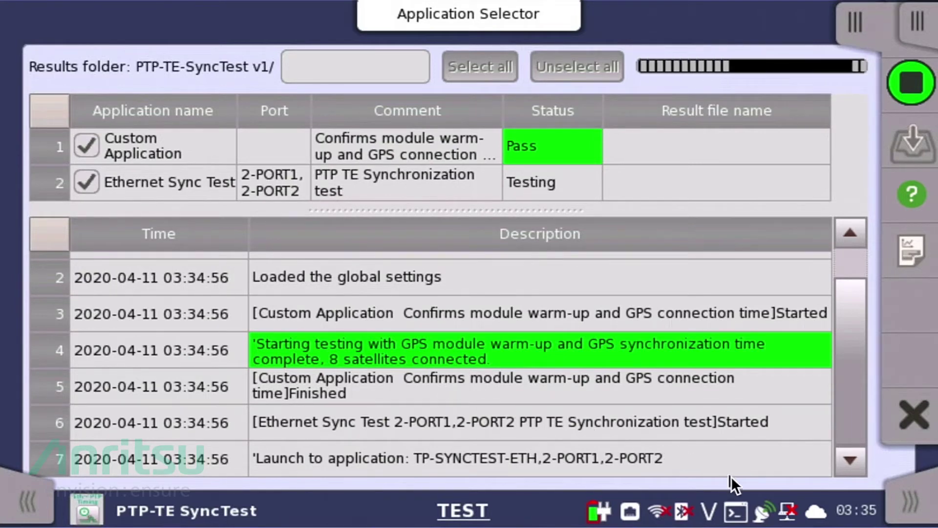
- Check the GPS module status while the test reaches the Ethernet Port 1 prompt
click(765, 511)
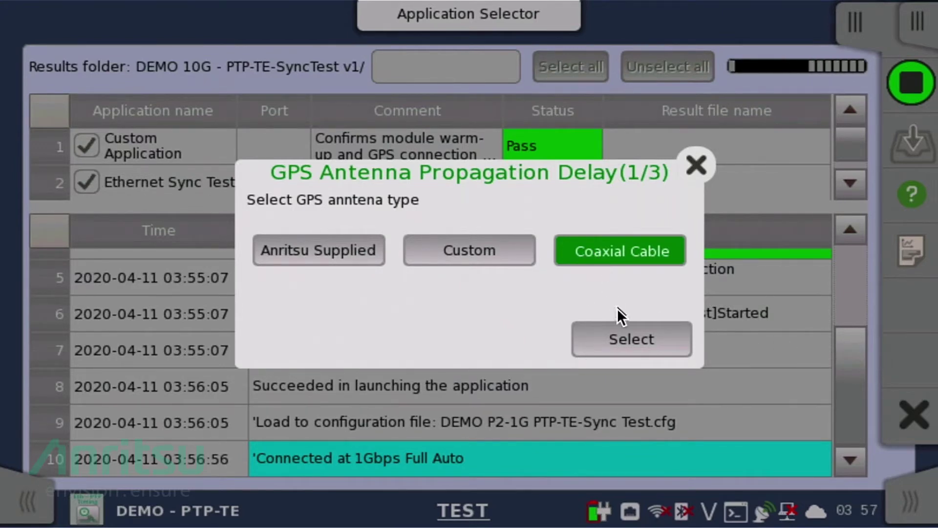
- Set the GPS antenna type to coaxial cable of the RG series
click(625, 333)
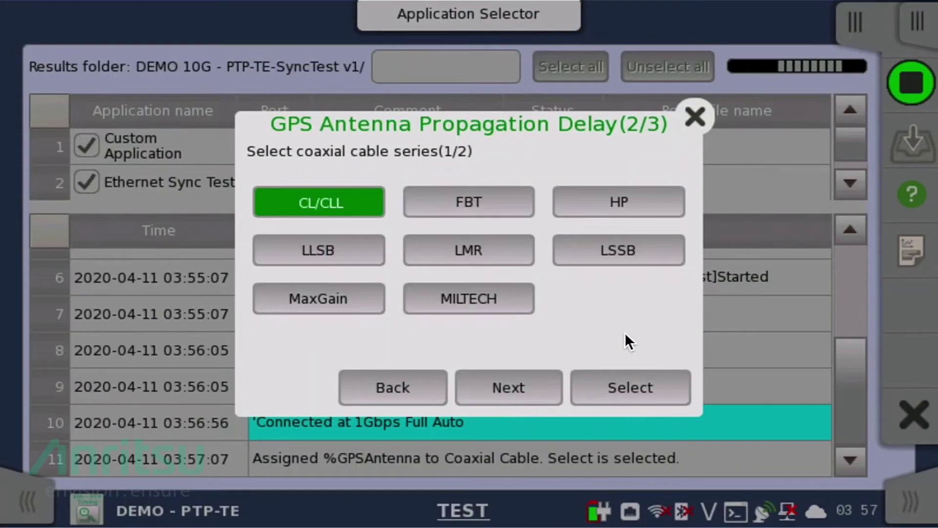
click(510, 389)
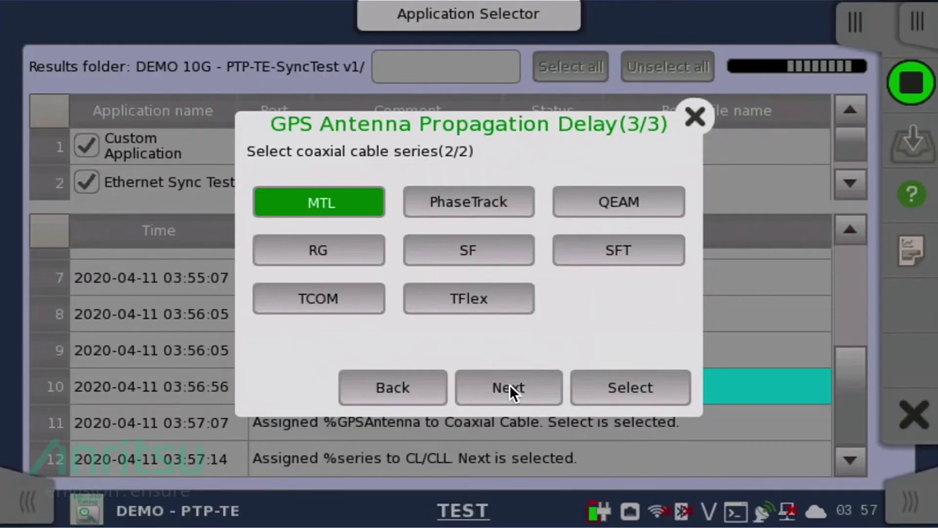
click(352, 253)
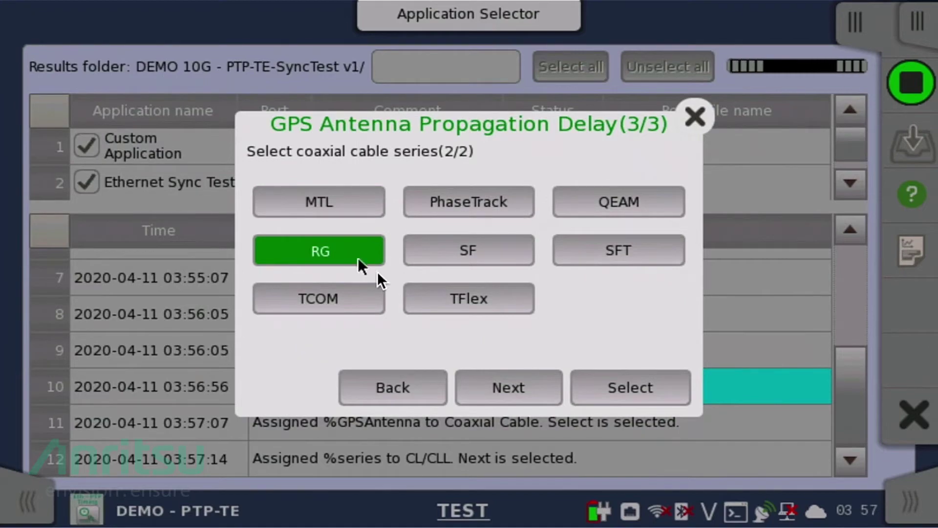
click(617, 386)
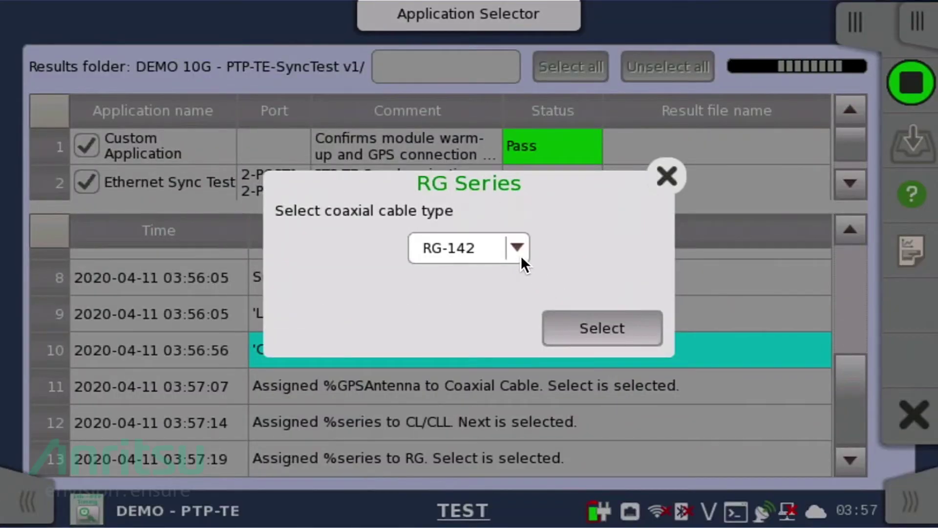
click(520, 255)
mouse_move(518, 321)
mouse_down()
mouse_move(501, 466)
mouse_move(514, 305)
mouse_up()
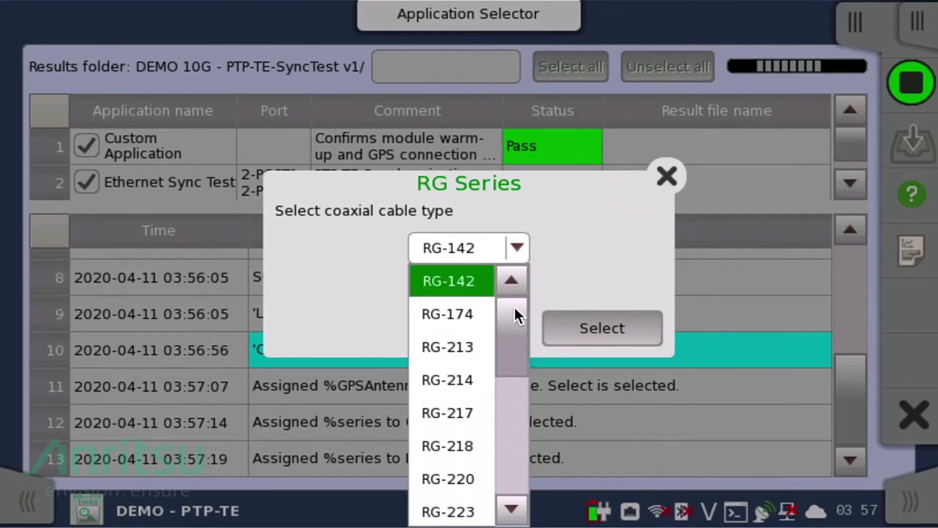
- Specify 35 ft of RG-218 antenna cable and a 5 m Ethernet cable length
click(463, 445)
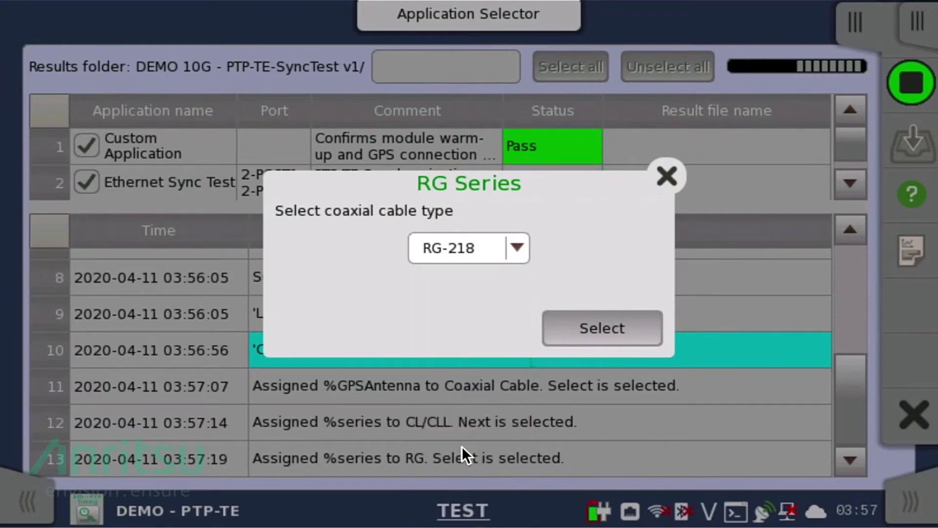
click(592, 333)
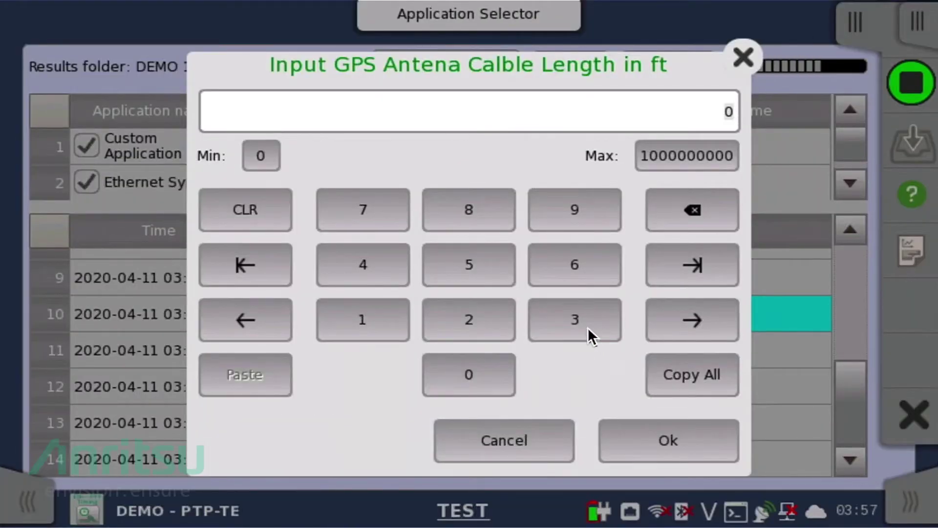
click(587, 327)
click(484, 266)
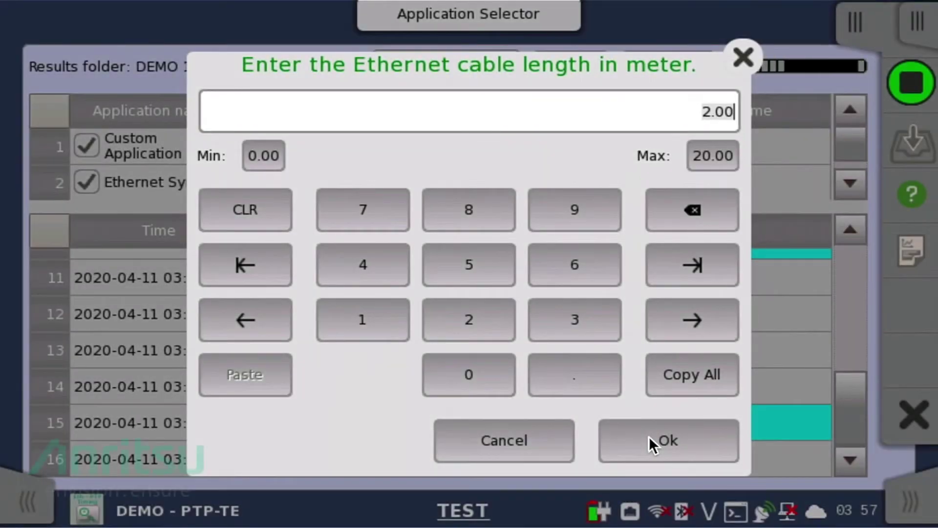
click(478, 273)
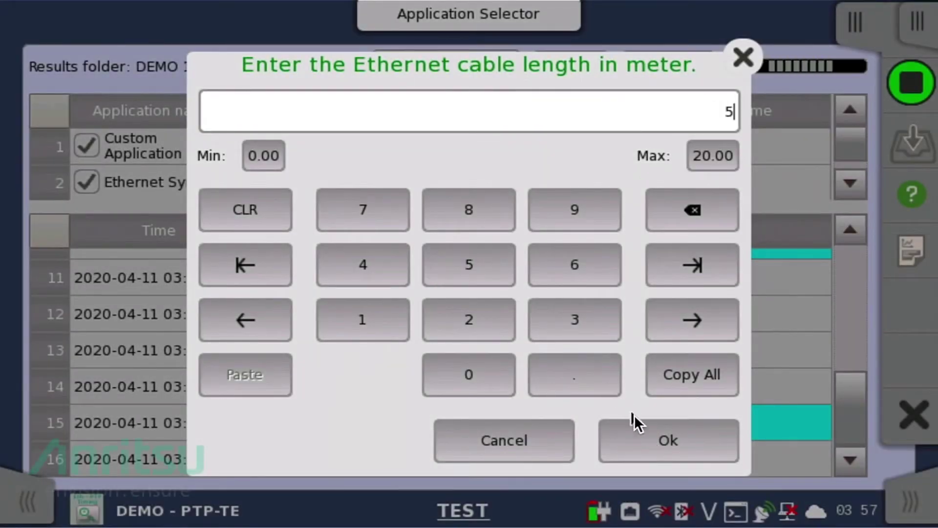
click(648, 434)
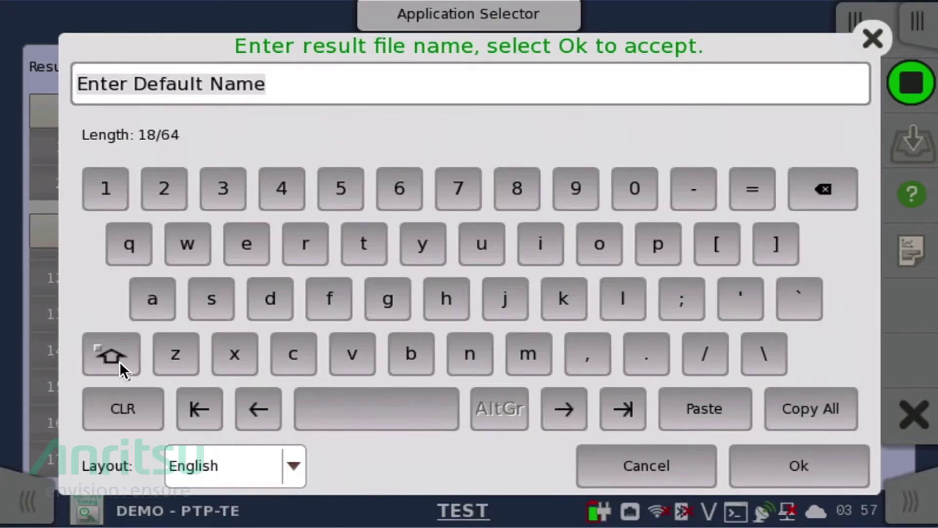
- Name the result file AnritsuDemo
click(117, 362)
text(Anrits)
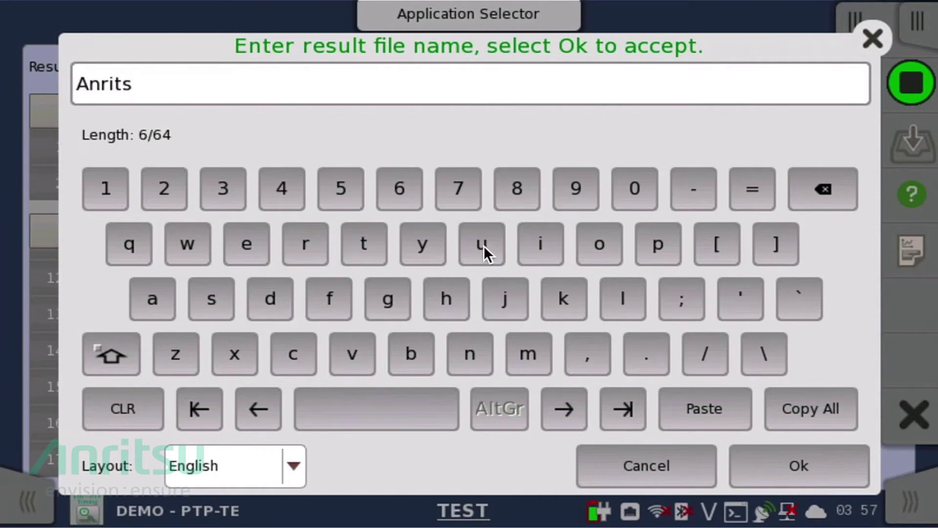
text(uDemo)
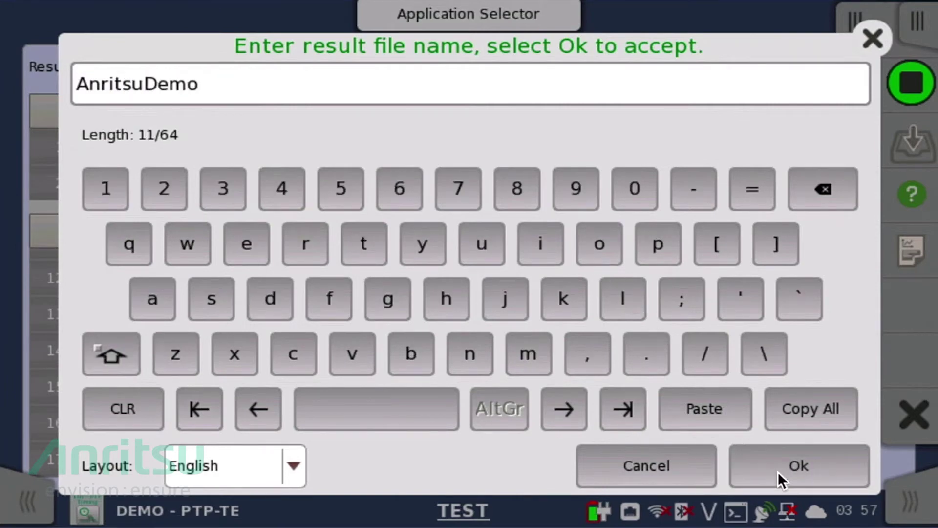
click(777, 472)
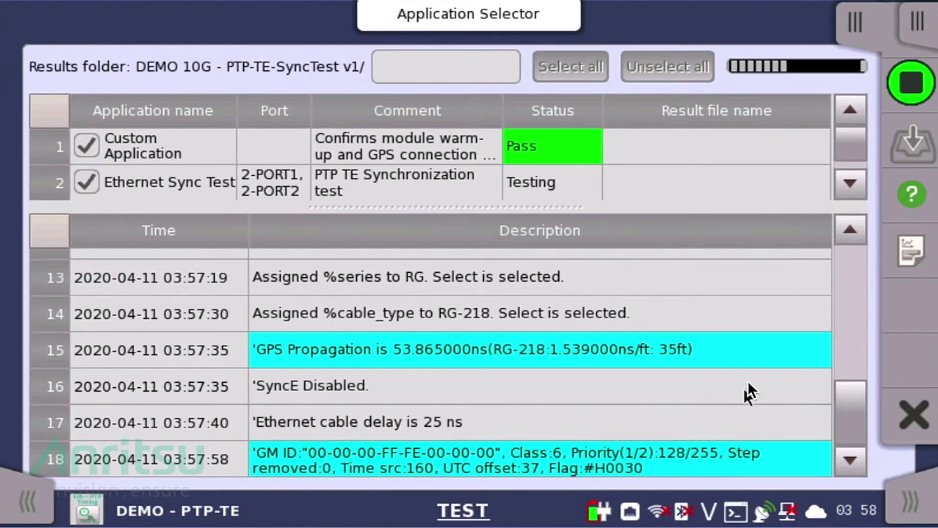
- Launch a new view of the running Ethernet Sync Test and switch to its live results
click(926, 32)
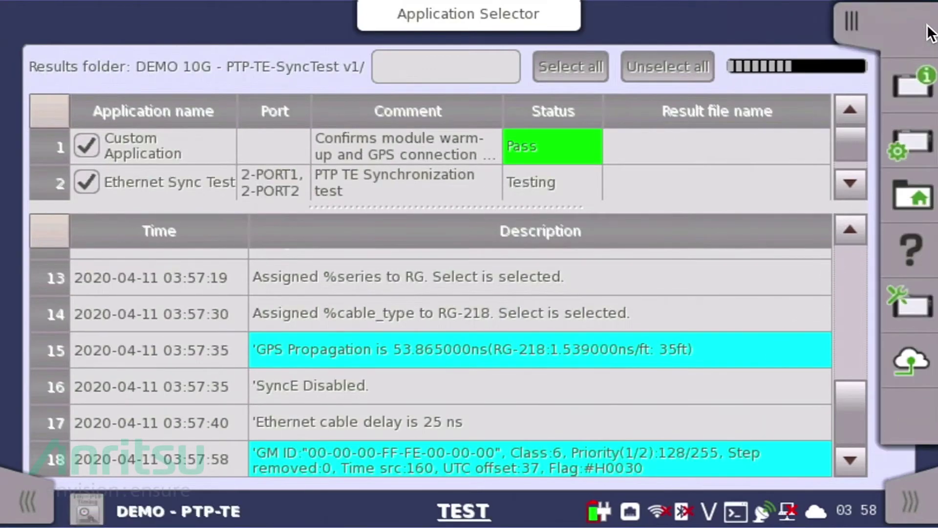
click(917, 319)
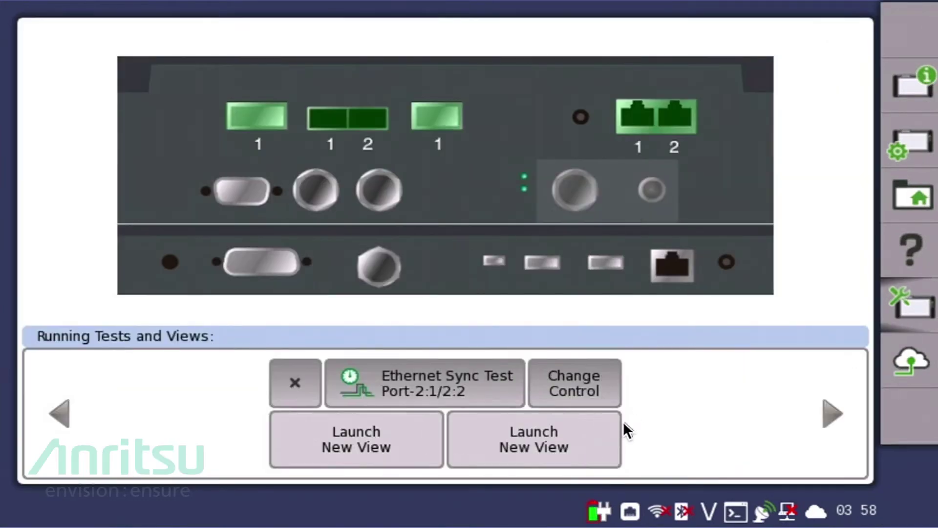
click(606, 435)
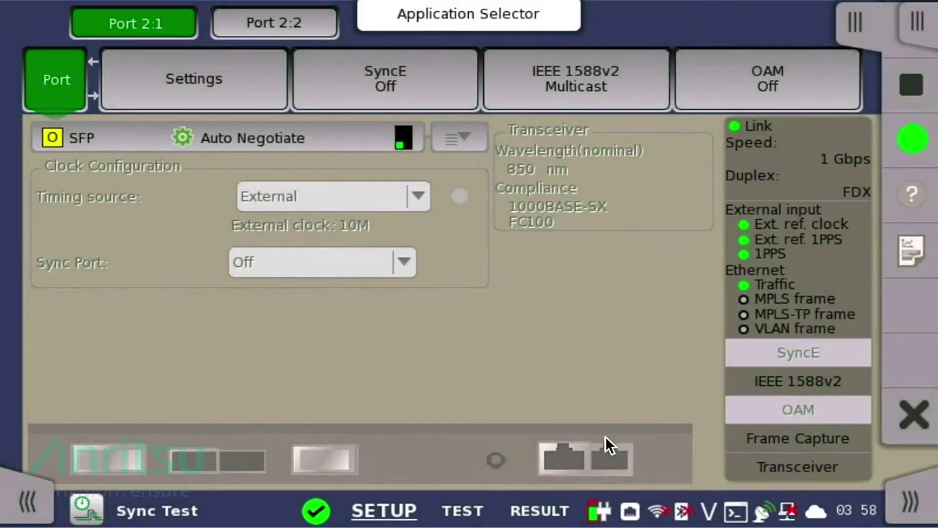
click(540, 510)
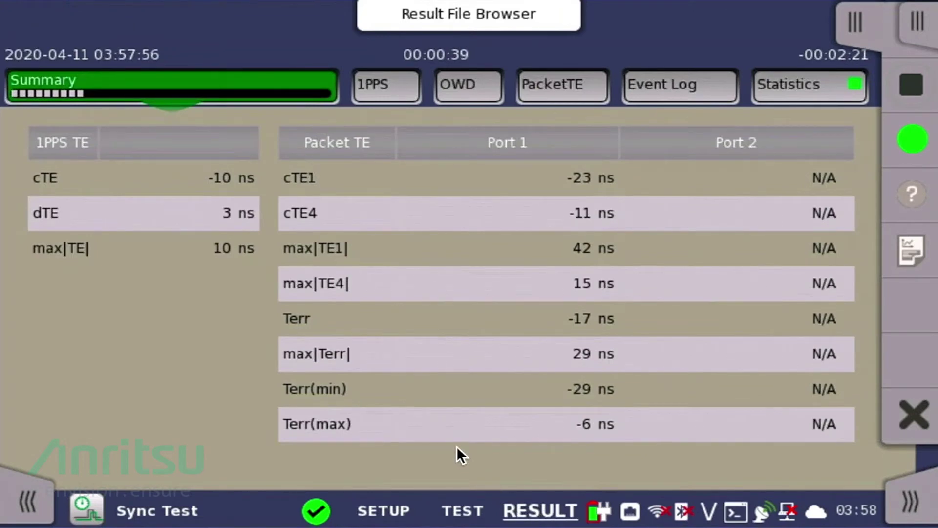
- Show the OWD graph on a 100 ns vertical axis plotting Delay req
click(466, 91)
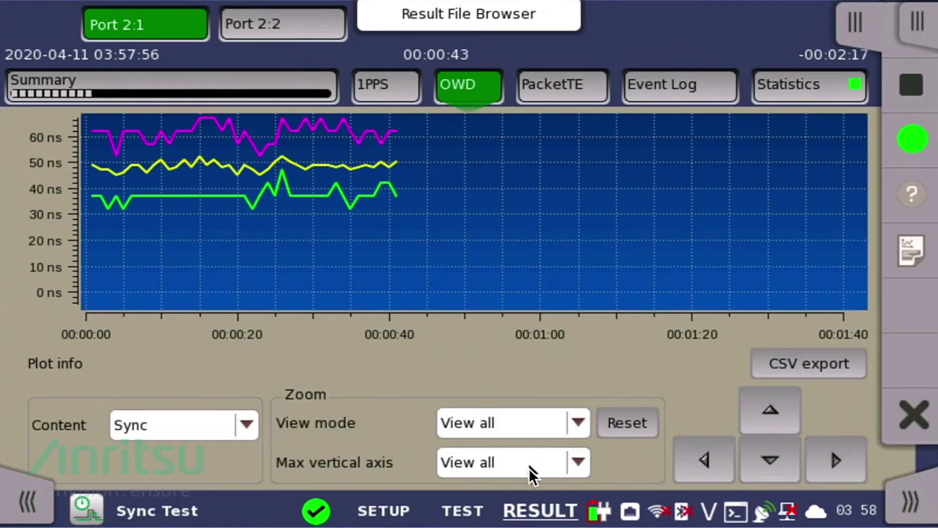
click(528, 463)
click(484, 336)
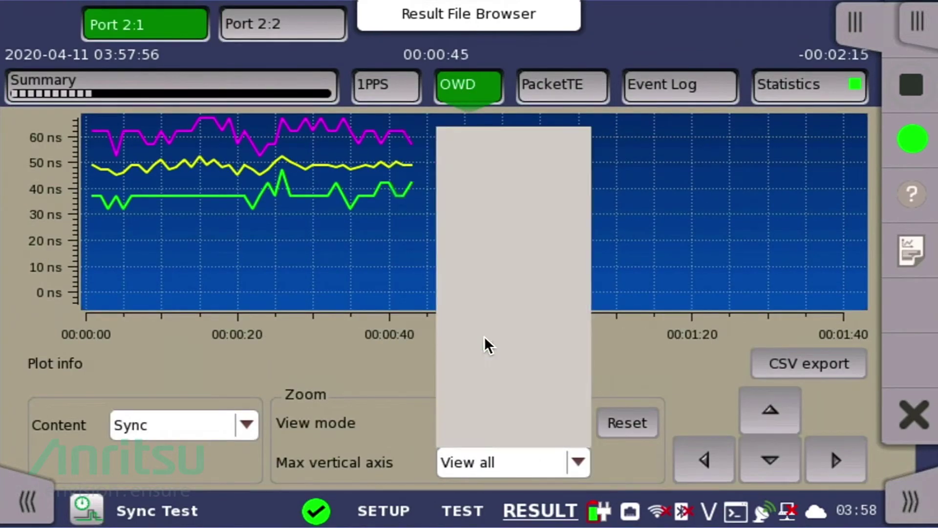
click(198, 427)
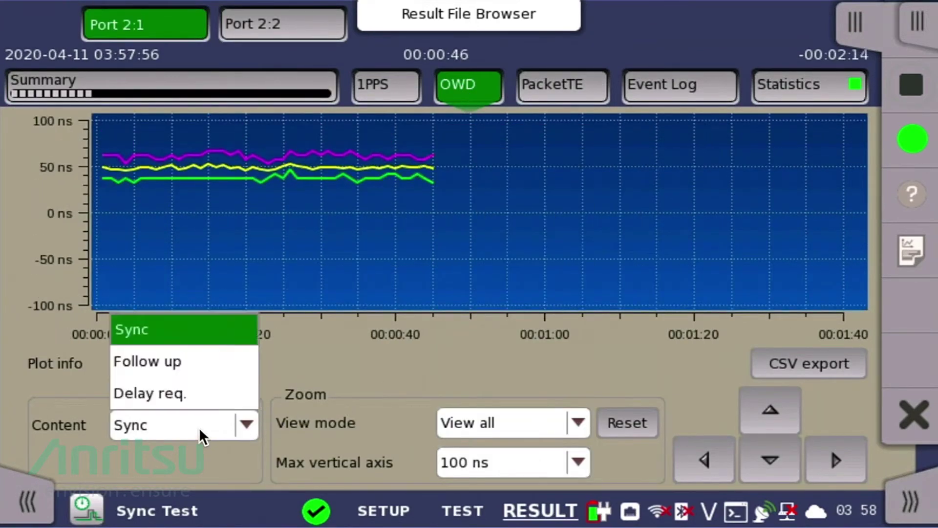
click(191, 395)
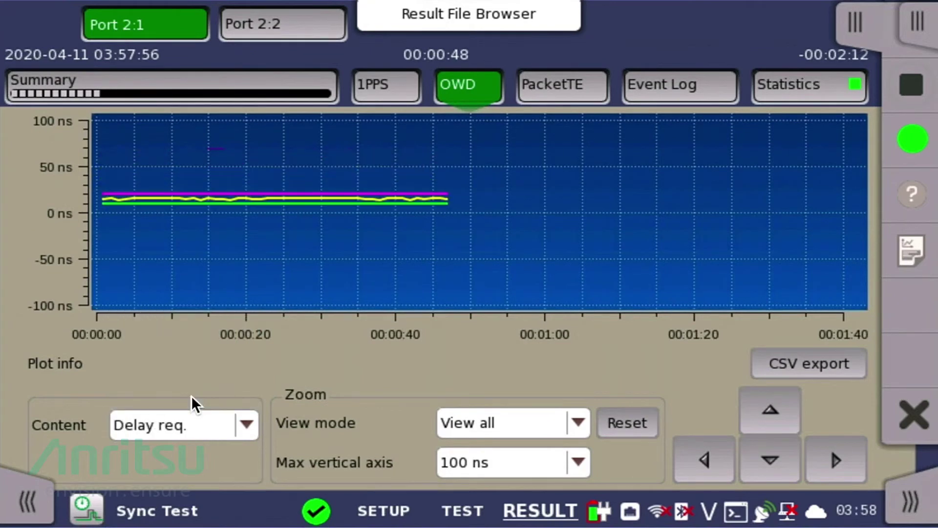
- Show the PacketTE graph on a 100 ns vertical axis with Terr content
click(561, 98)
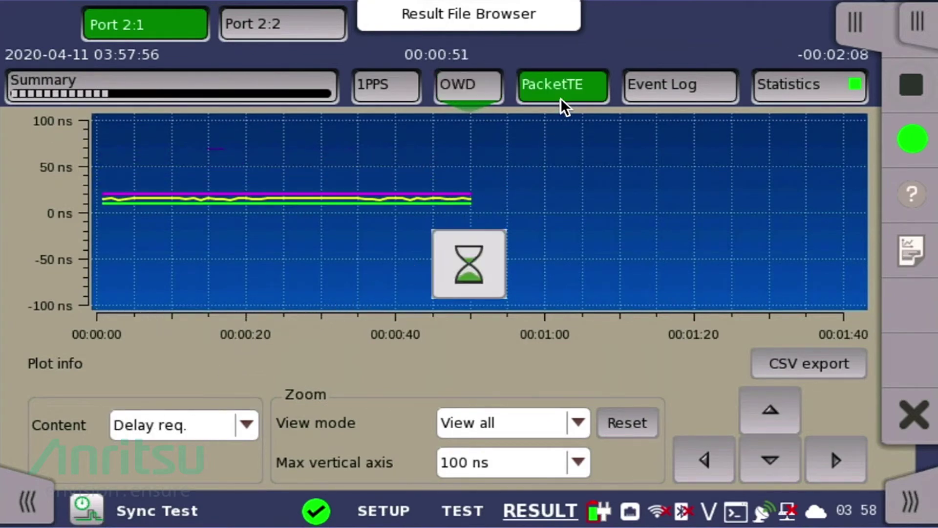
click(517, 467)
click(484, 343)
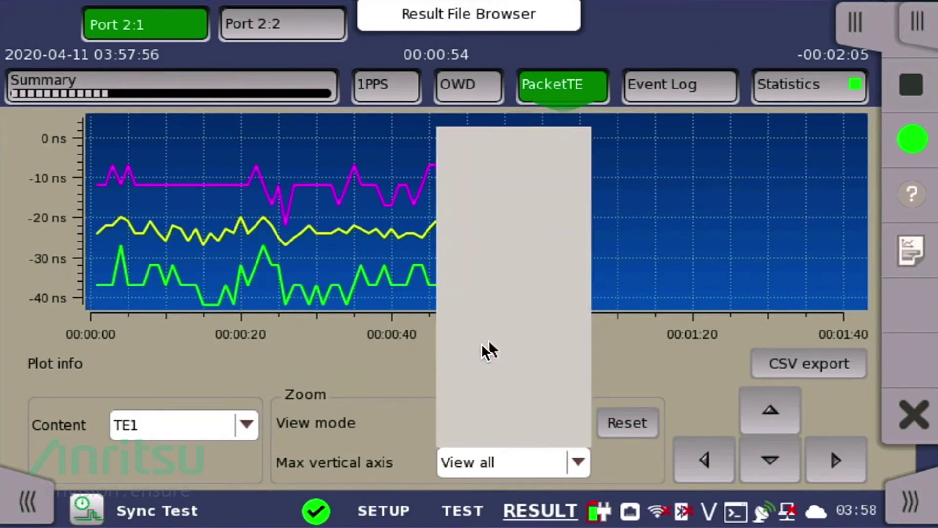
click(213, 420)
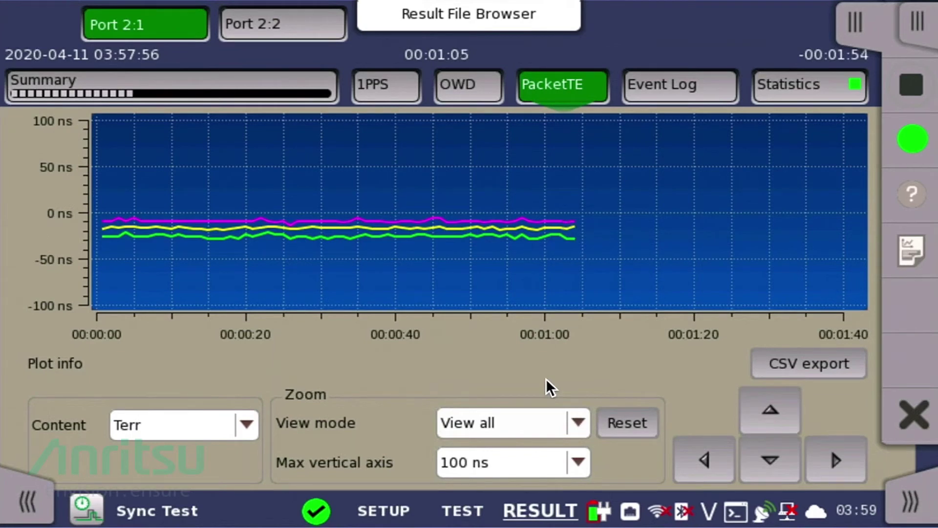
- Switch from Sync Test to DEMO - PTP-TE and back until the threshold-5 alarm appears
click(197, 509)
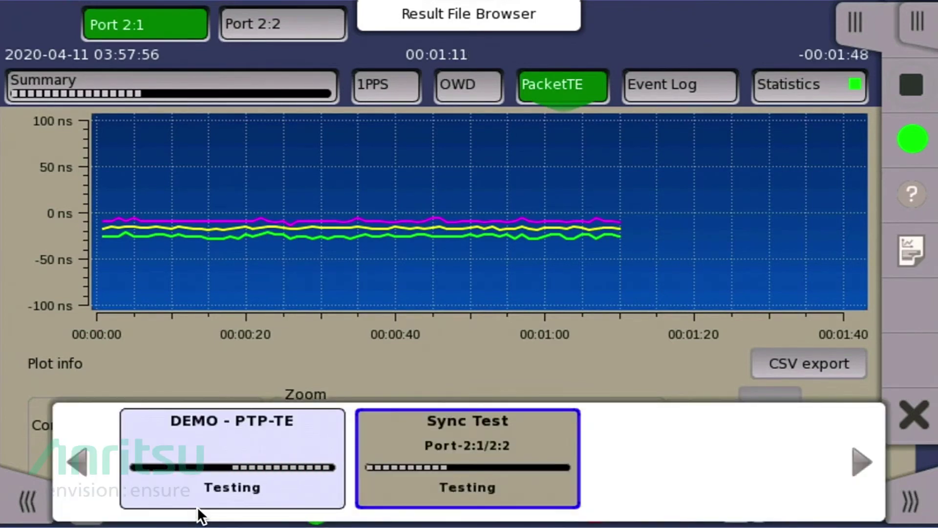
click(239, 442)
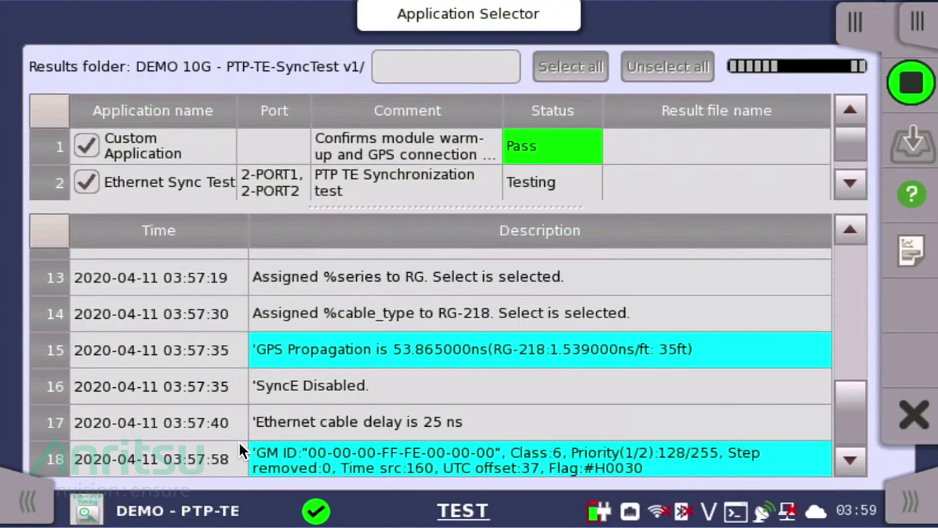
click(203, 514)
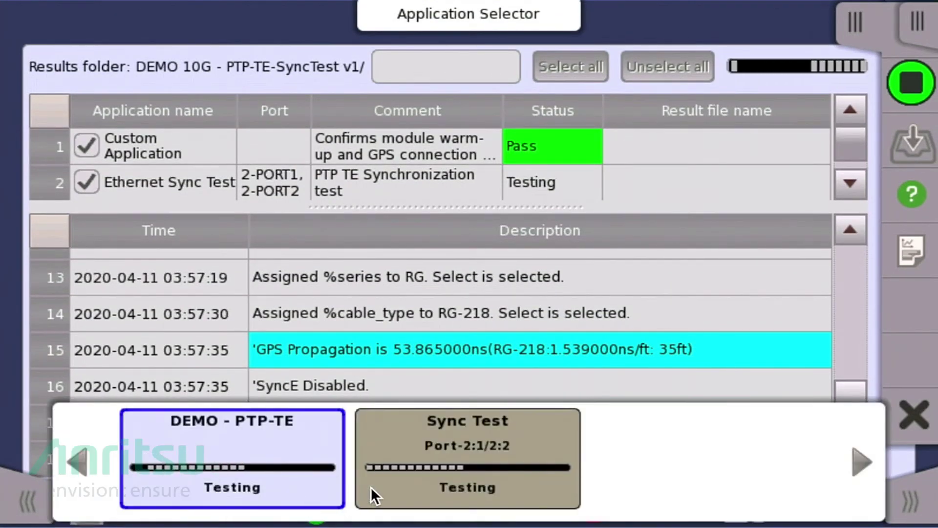
click(370, 493)
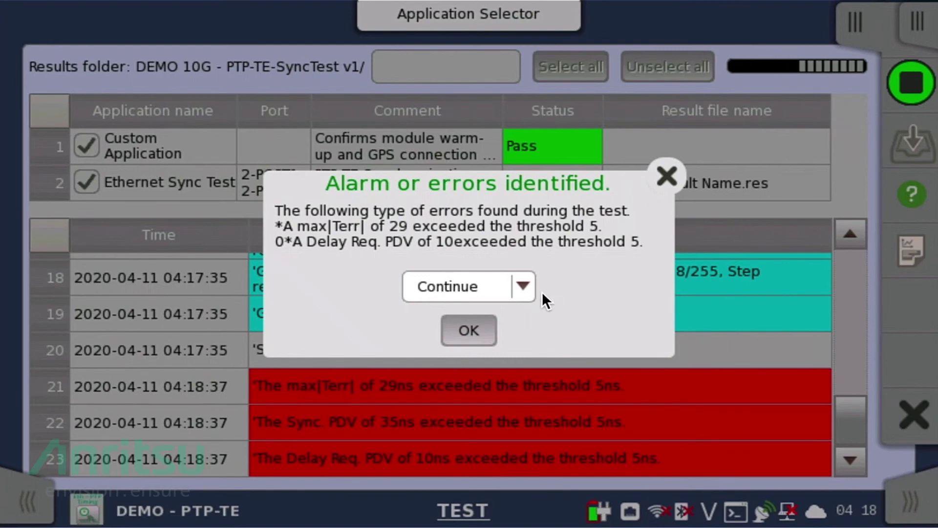
- Handle the alarm by choosing Exit_Test and confirming, ending the Sync Test
click(524, 286)
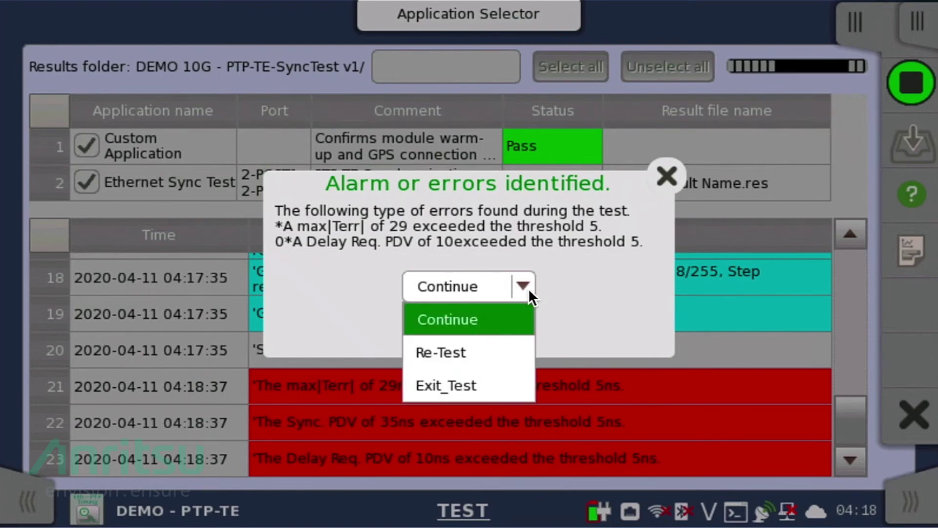
click(517, 381)
click(469, 331)
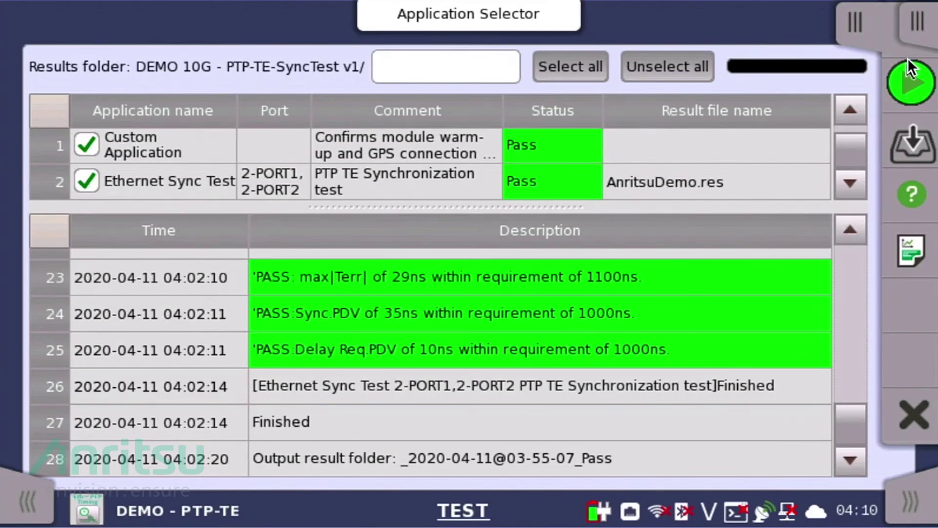
- In the file manager, browse Internal/Scenario_logs/DEMO 10G - PTP-TE-SyncTest v1 to the _2020-04-11@03-55-07_Pass folder
click(912, 45)
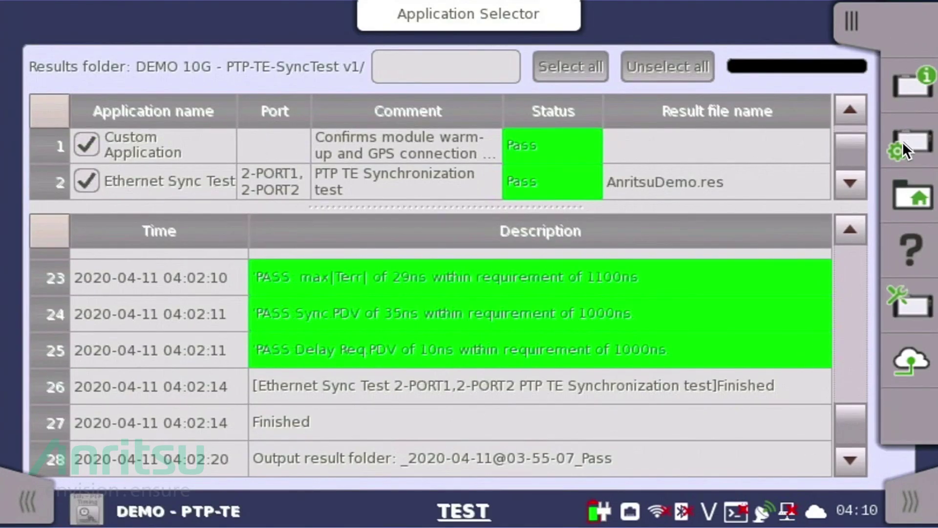
click(908, 203)
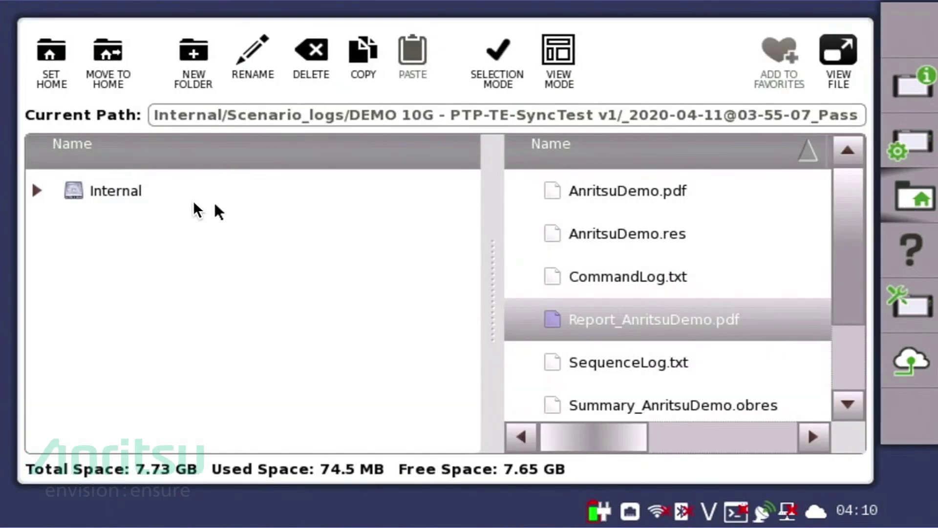
click(112, 196)
click(40, 191)
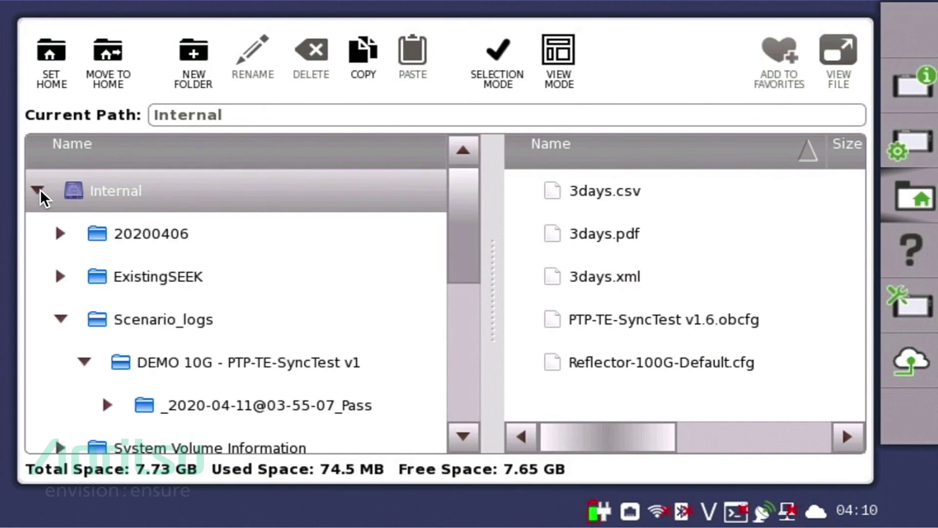
click(145, 333)
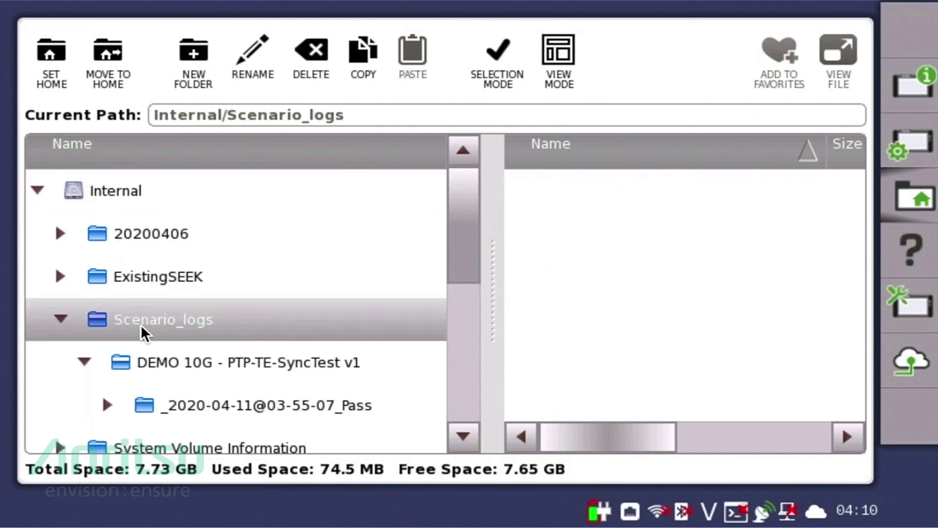
click(171, 369)
click(195, 410)
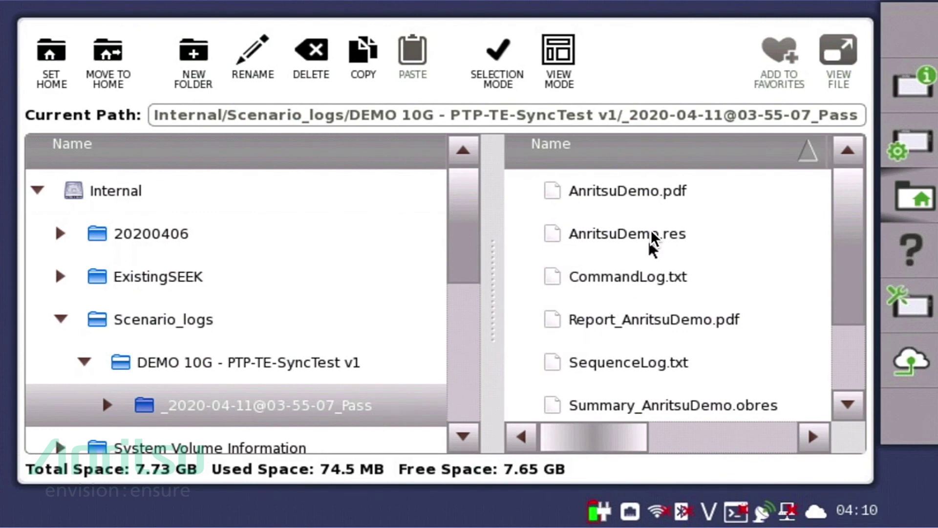
- View AnritsuDemo.pdf and advance to its Summary page
click(651, 206)
click(846, 61)
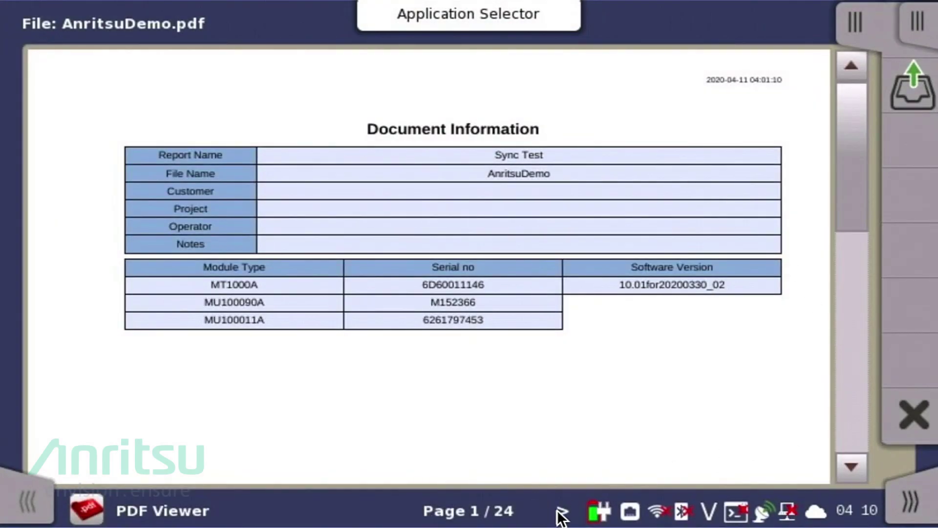
click(561, 513)
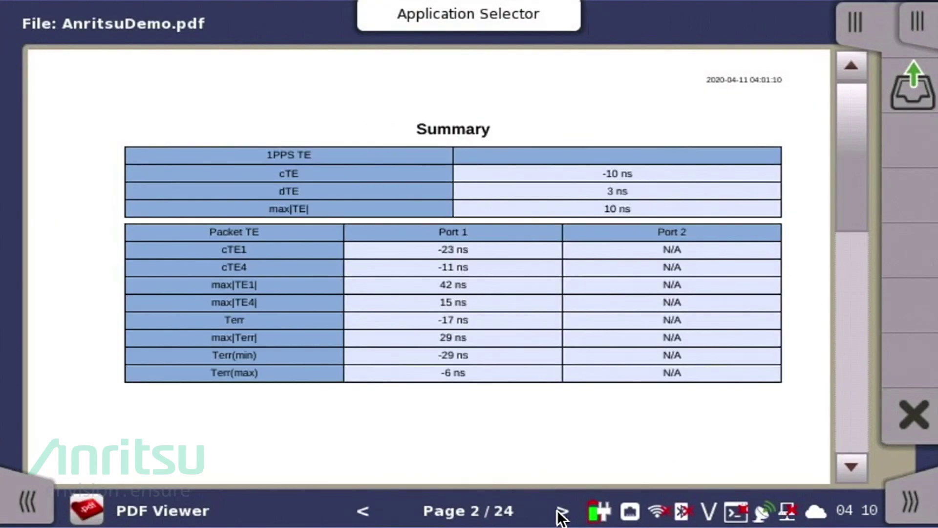